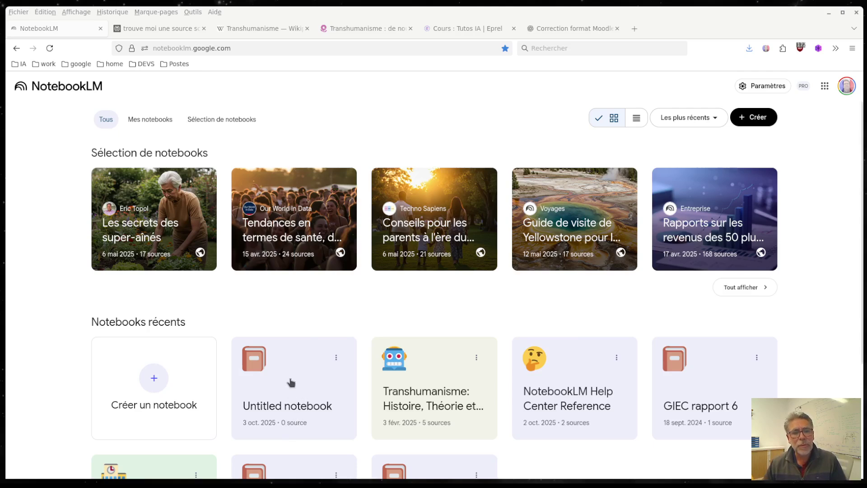
# Open the recent notebook named Untitled notebook and dismiss its initial prompt for adding sources.
pyautogui.click(291, 383)
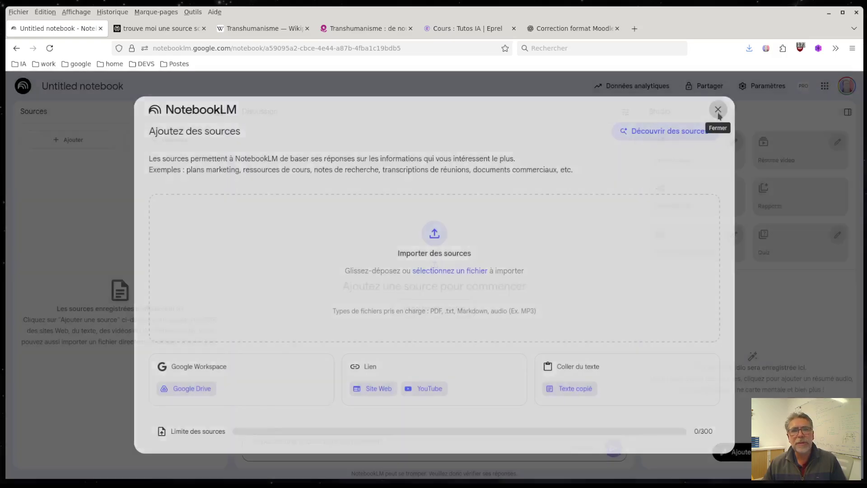
pyautogui.click(718, 110)
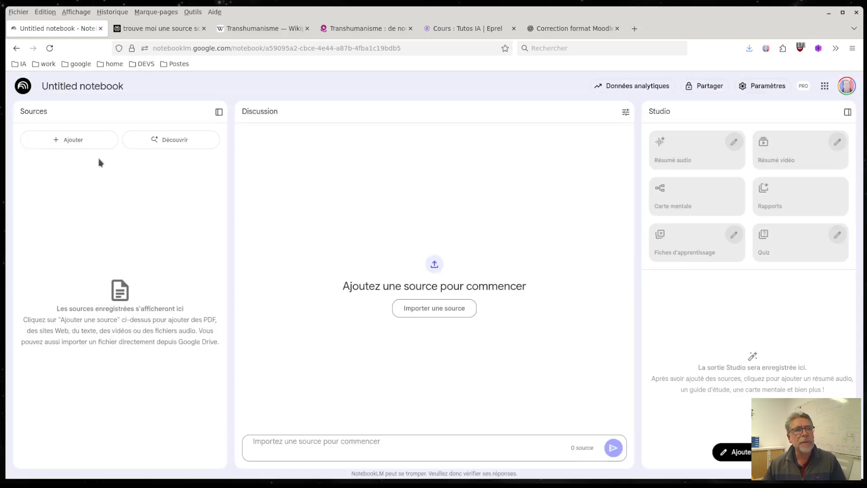
# Review the options for adding sources, including the supported file types and the source limit, and close the dialog.
pyautogui.click(82, 142)
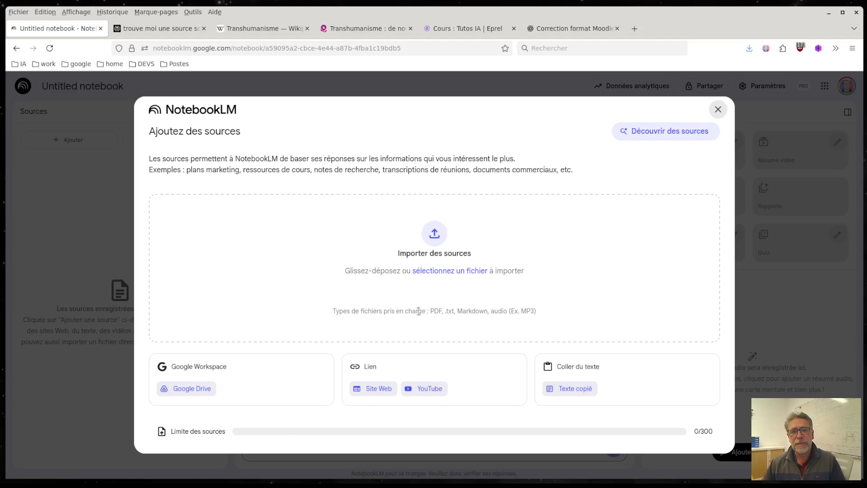
pyautogui.moveTo(419, 311); pyautogui.dragTo(461, 310)
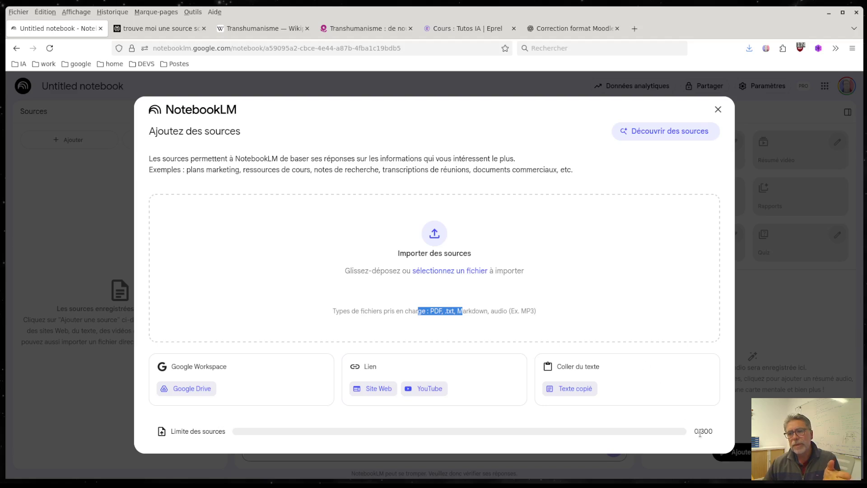
pyautogui.moveTo(696, 431); pyautogui.dragTo(710, 432)
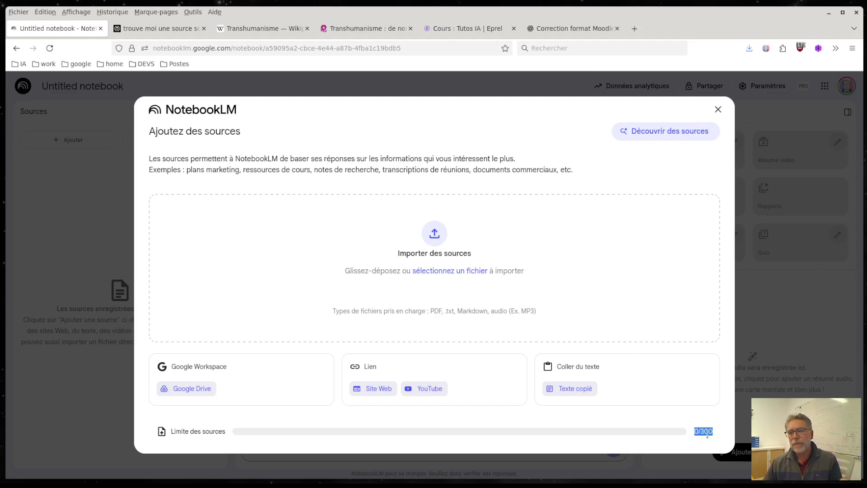
pyautogui.click(704, 434)
pyautogui.moveTo(700, 431); pyautogui.dragTo(707, 413)
pyautogui.rightClick(709, 431)
pyautogui.click(707, 411)
pyautogui.click(710, 397)
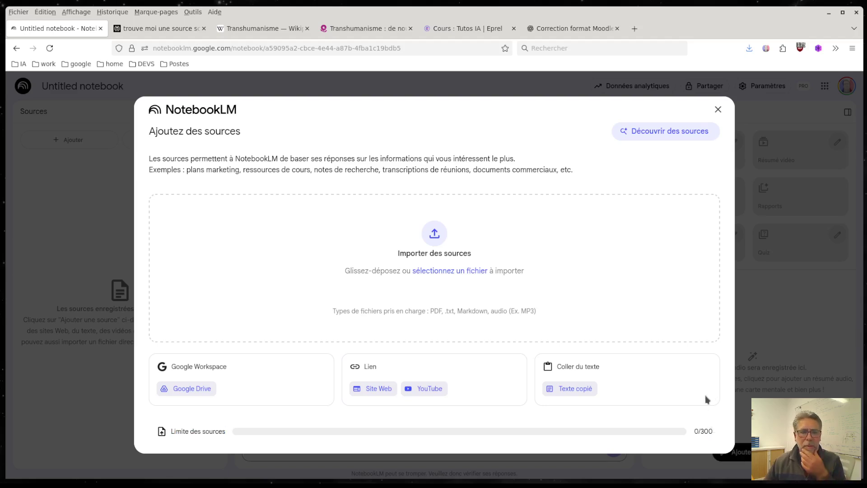
pyautogui.click(719, 113)
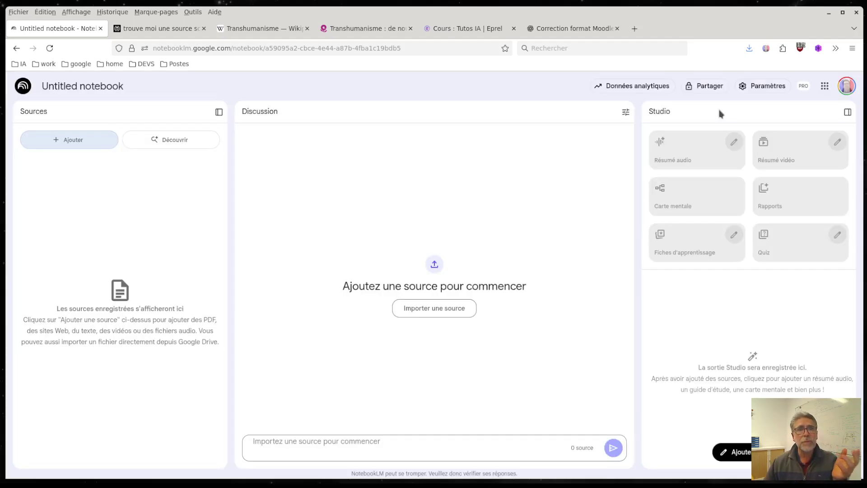
# Copy the web address of the French Wikipedia article Transhumanisme.
pyautogui.click(276, 27)
pyautogui.rightClick(240, 47)
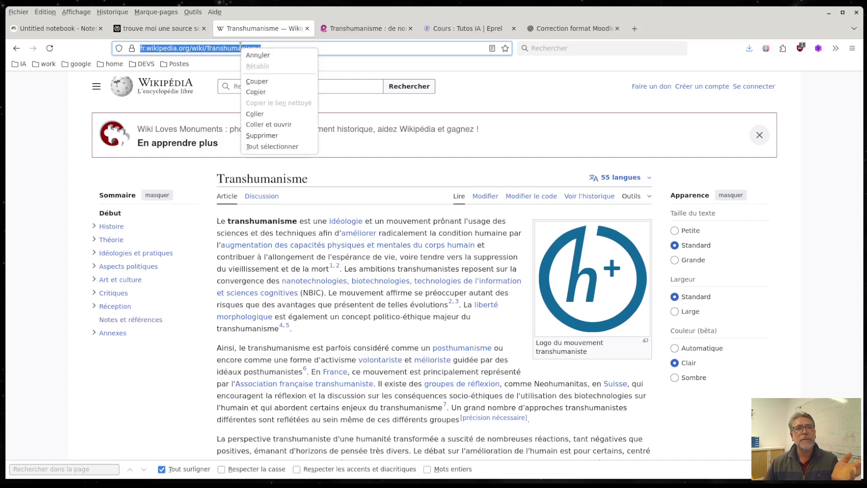
pyautogui.click(267, 92)
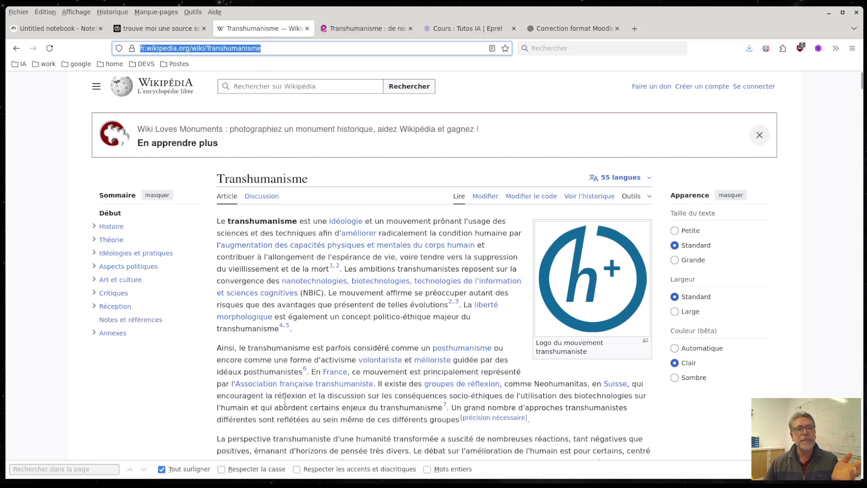
pyautogui.scroll(-3, 330, 340)
pyautogui.scroll(3, 331, 341)
pyautogui.click(54, 28)
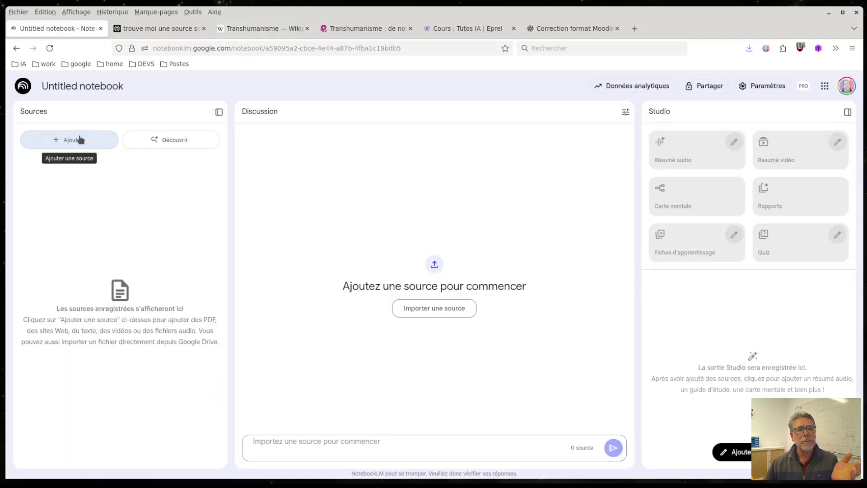
pyautogui.click(80, 140)
pyautogui.click(379, 389)
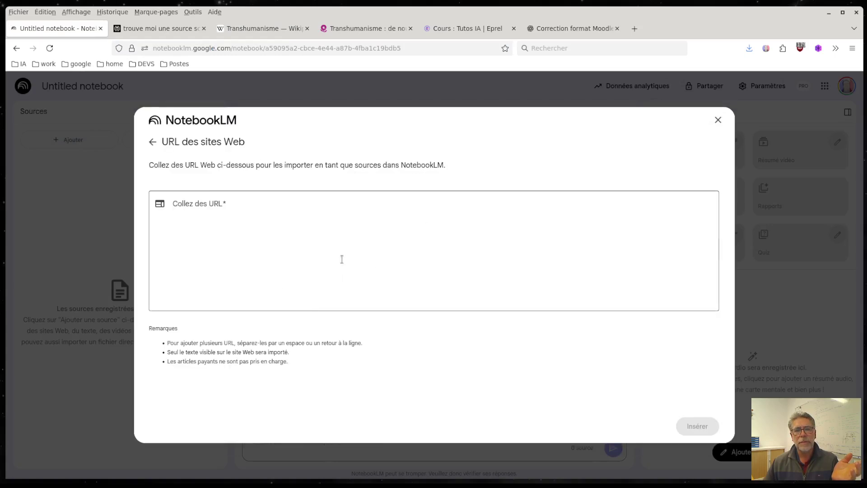
pyautogui.click(331, 228)
pyautogui.hotkey('ctrl', 'v')
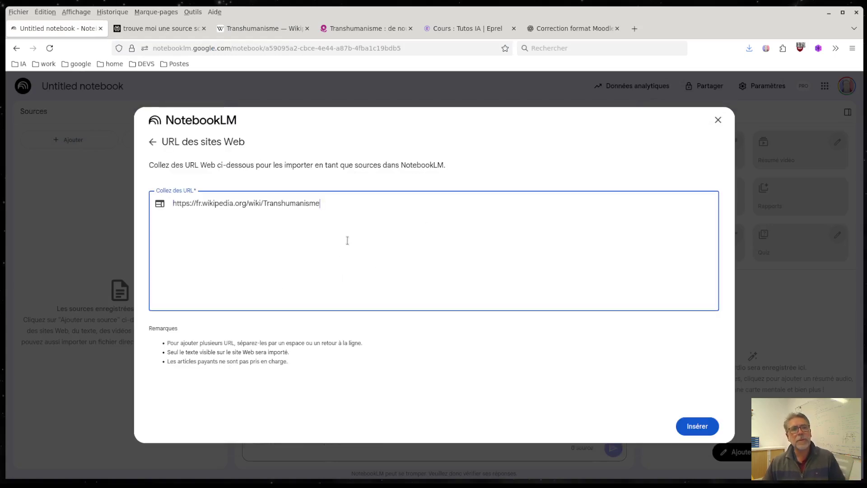
pyautogui.click(698, 429)
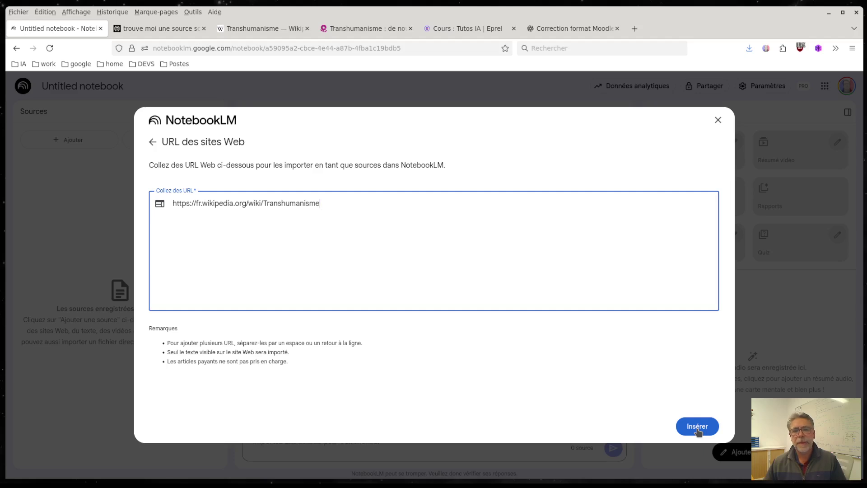
# Examine the Perplexity answer to "trouve moi une source scientifique relative au transhumanisme" and its cited sources.
pyautogui.click(174, 28)
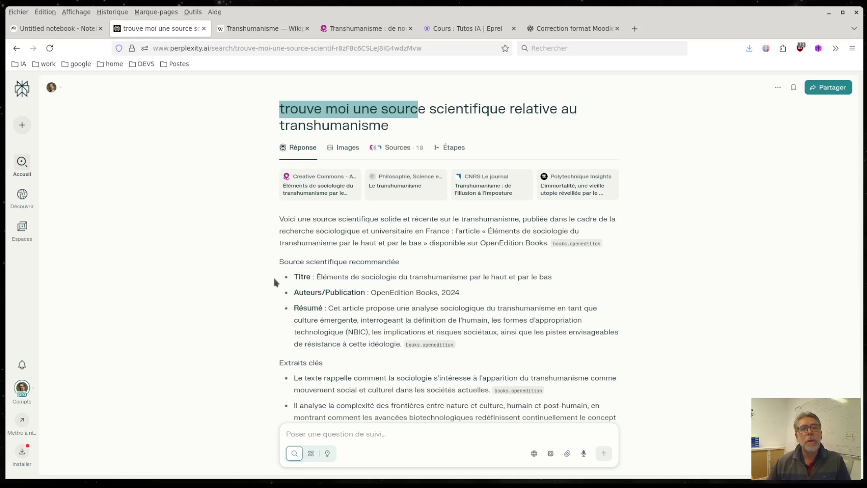
pyautogui.click(388, 125)
pyautogui.moveTo(388, 125); pyautogui.dragTo(276, 105)
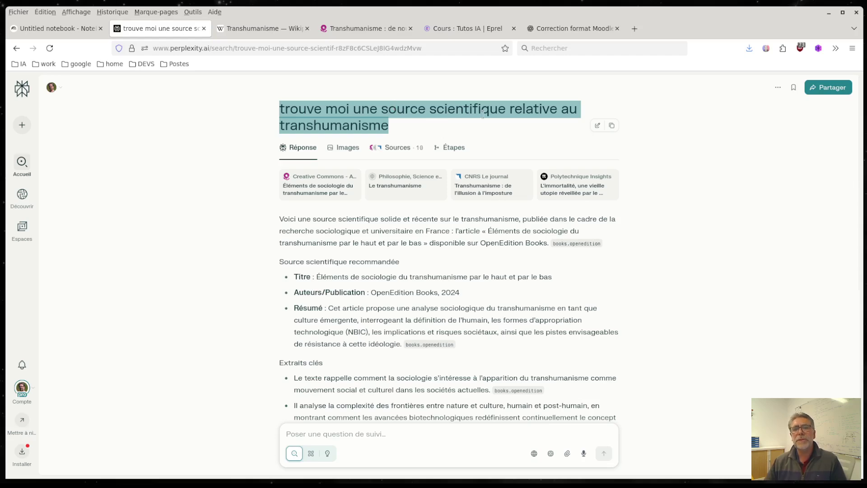
pyautogui.scroll(-7, 375, 275)
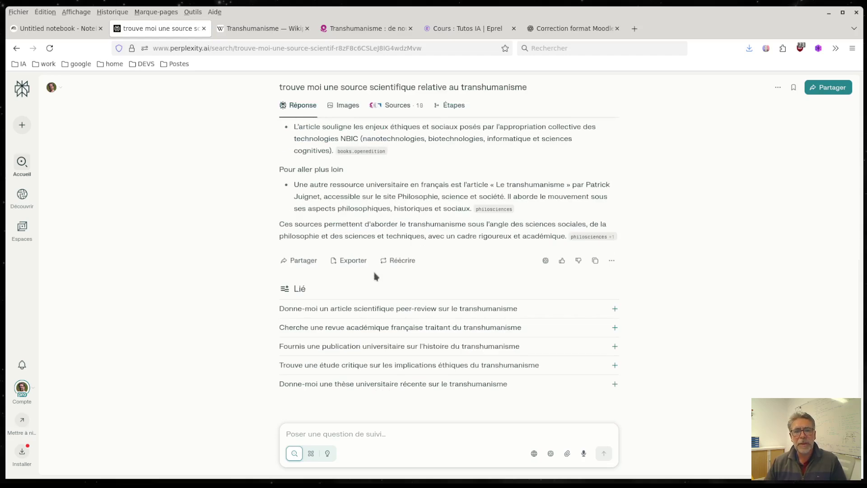
pyautogui.scroll(3, 377, 277)
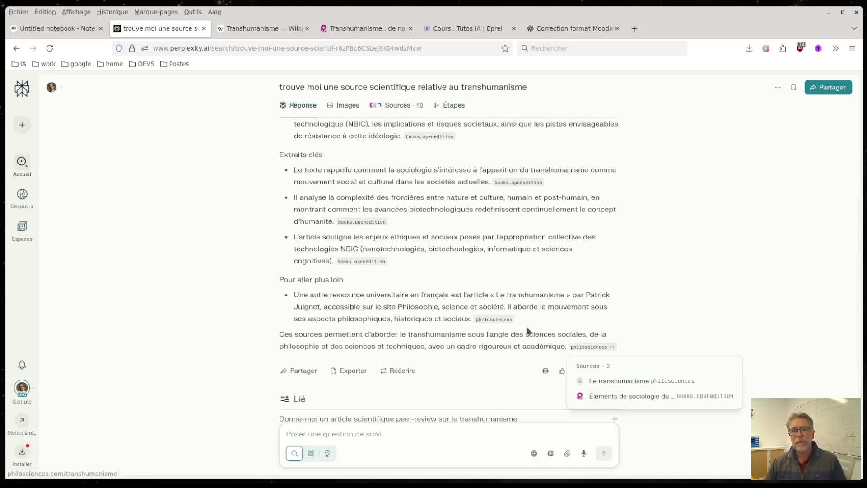
pyautogui.scroll(5, 486, 224)
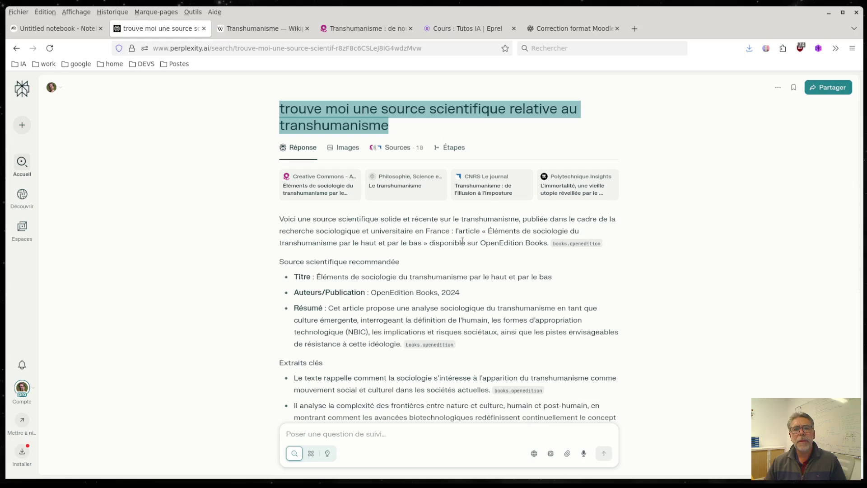
pyautogui.moveTo(430, 346)
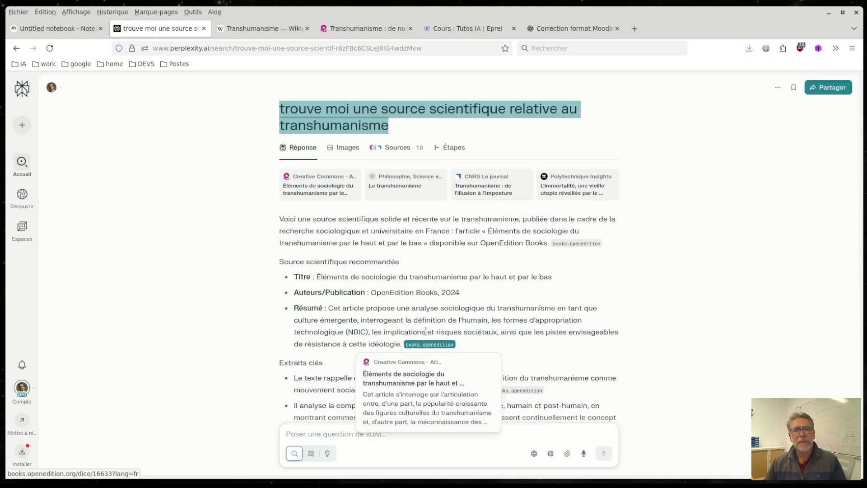
pyautogui.click(360, 31)
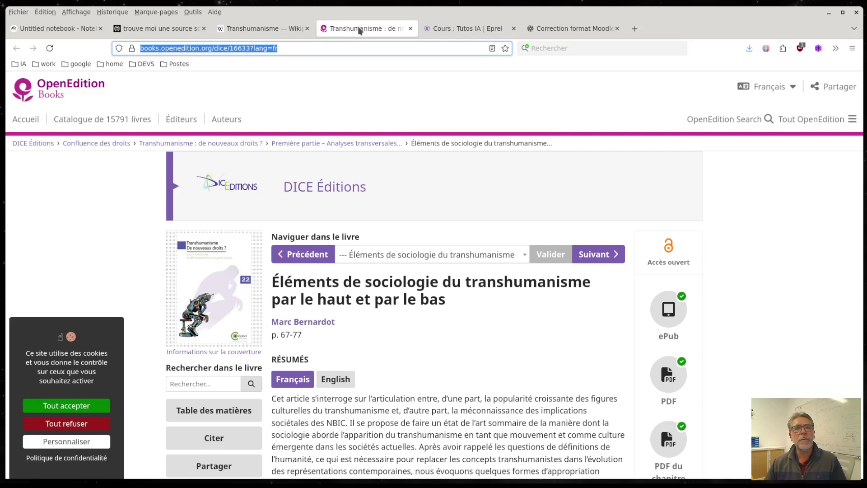
pyautogui.rightClick(257, 49)
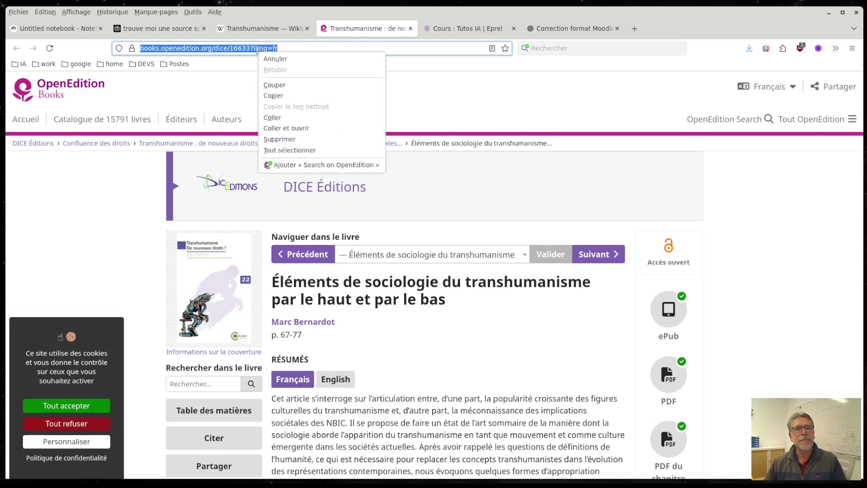
pyautogui.click(282, 97)
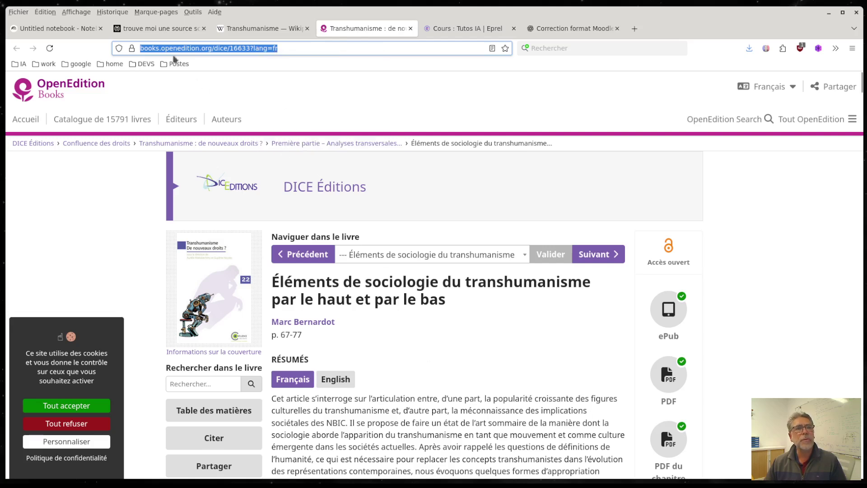
pyautogui.click(59, 28)
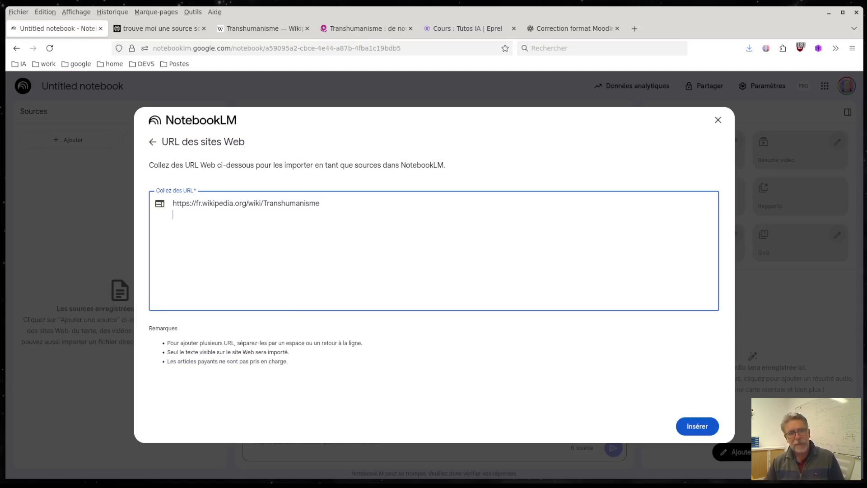
pyautogui.hotkey('ctrl', 'v')
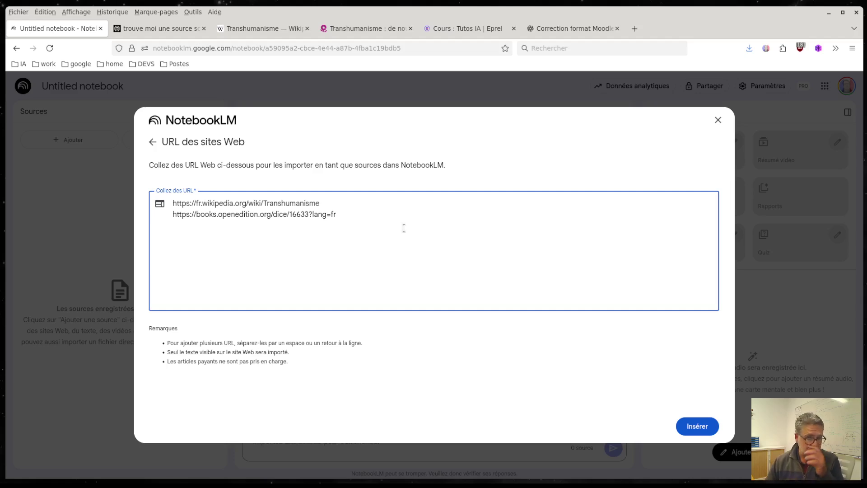
pyautogui.click(698, 428)
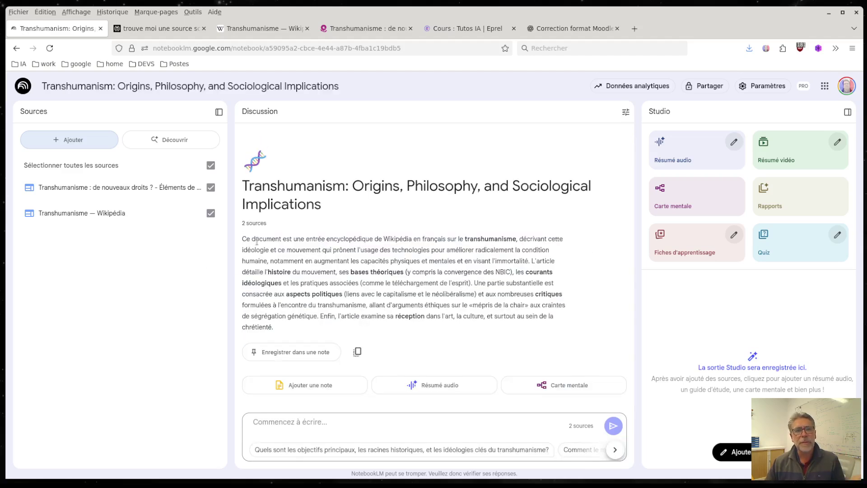
# Rename the notebook as Transhumanisme.
pyautogui.moveTo(248, 240); pyautogui.dragTo(383, 326)
pyautogui.click(384, 335)
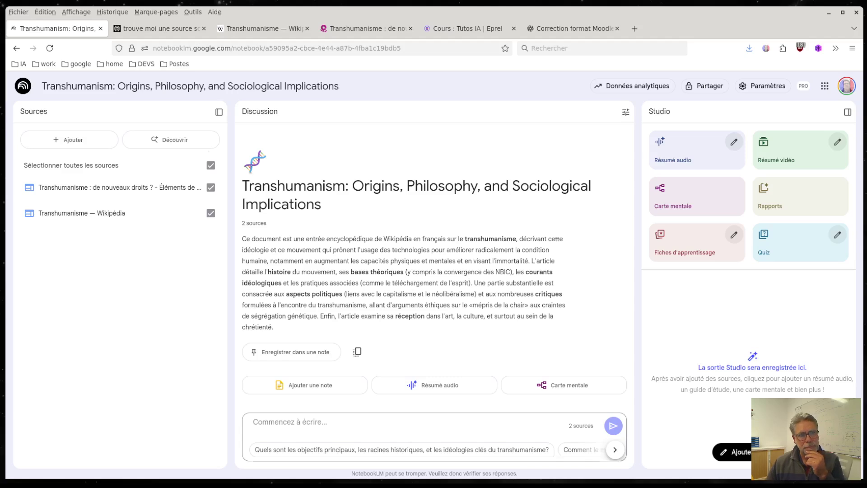
pyautogui.moveTo(113, 88); pyautogui.dragTo(357, 89)
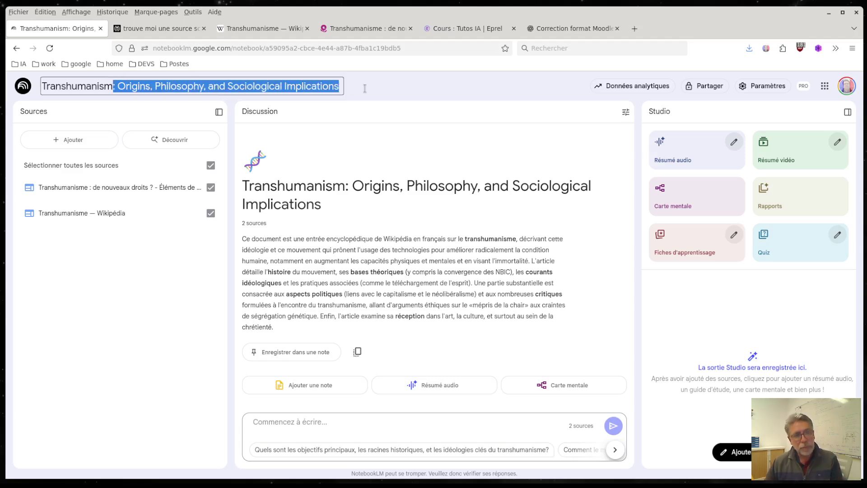
pyautogui.write('e')
pyautogui.click(281, 92)
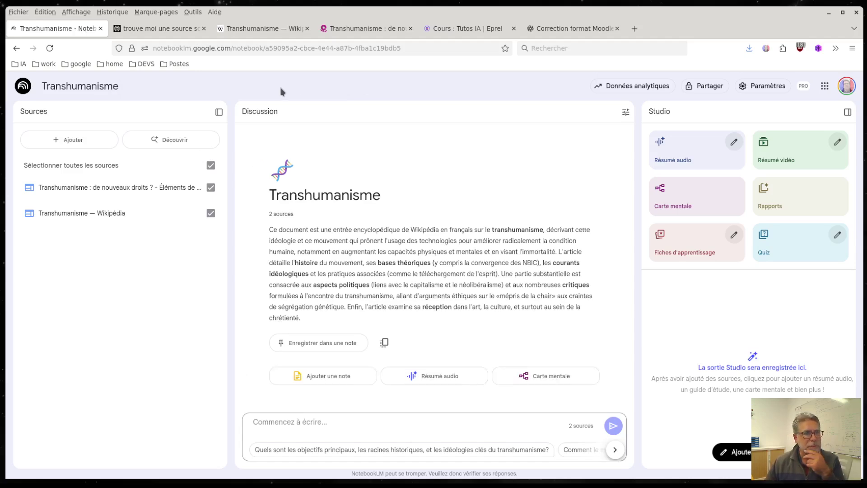
# Return to the notebook list and reopen the Transhumanisme notebook from the recent notebooks.
pyautogui.click(23, 86)
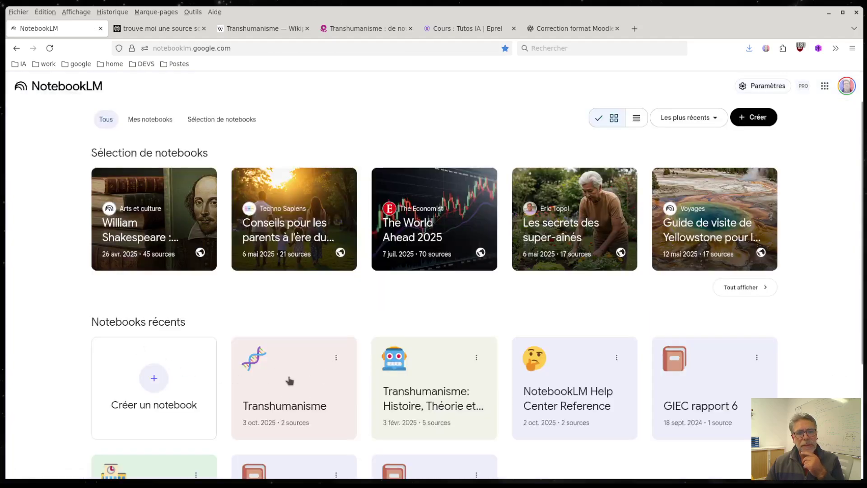
pyautogui.click(290, 380)
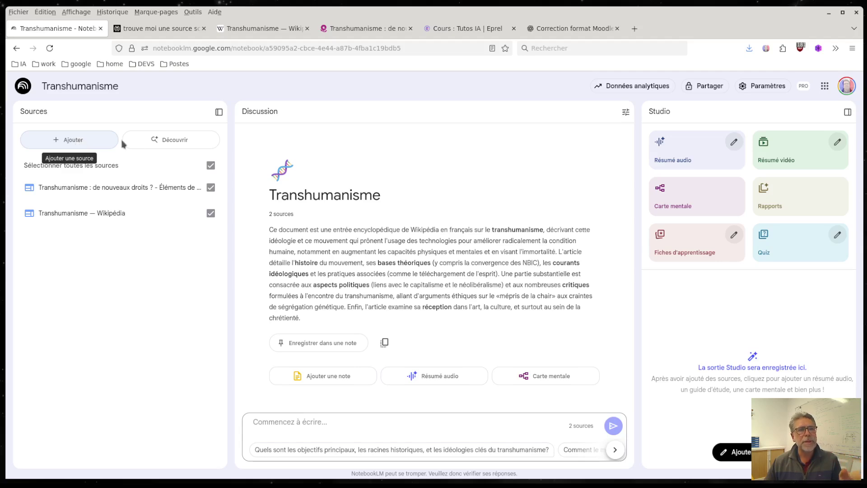
# View the source discovery options for describing a topic and searching the web or Google Drive, and close them.
pyautogui.click(164, 140)
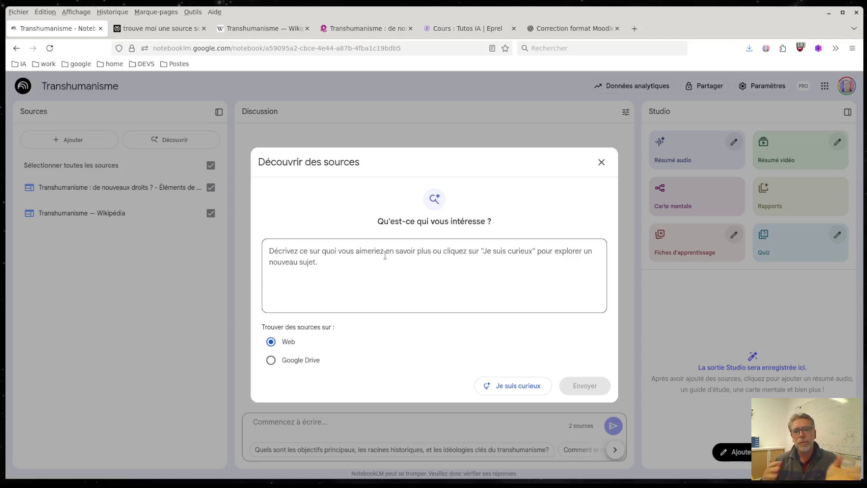
pyautogui.click(342, 260)
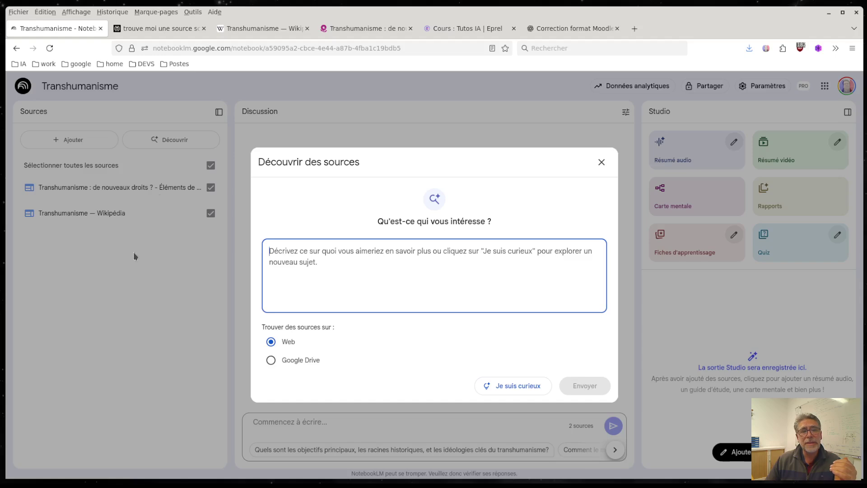
pyautogui.click(603, 163)
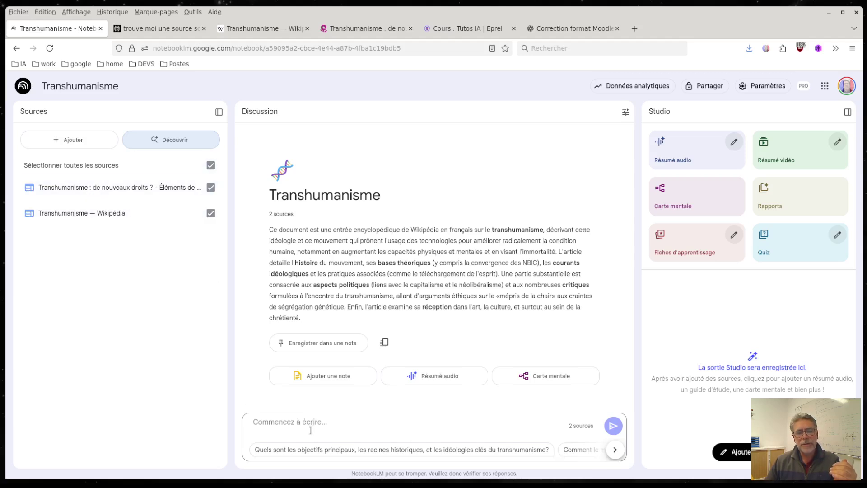
# Limit the active sources to the article "Transhumanisme : de nouveaux droits ?", and reselect all sources.
pyautogui.moveTo(252, 115); pyautogui.dragTo(286, 116)
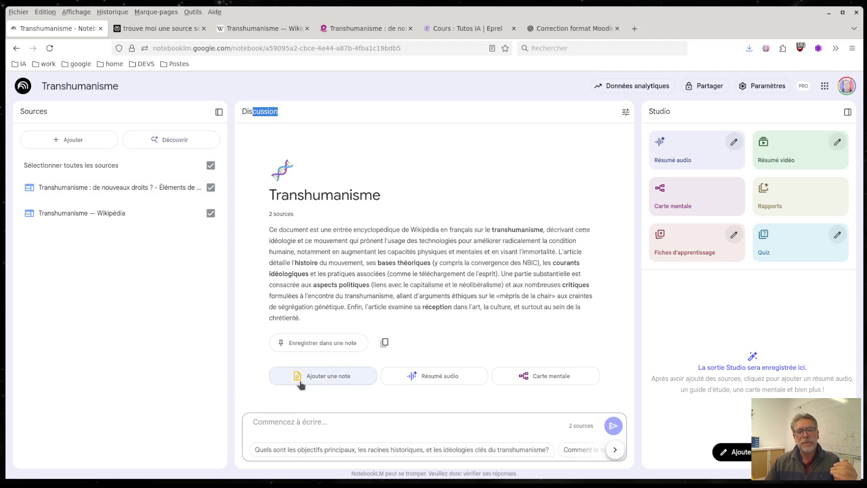
pyautogui.click(210, 166)
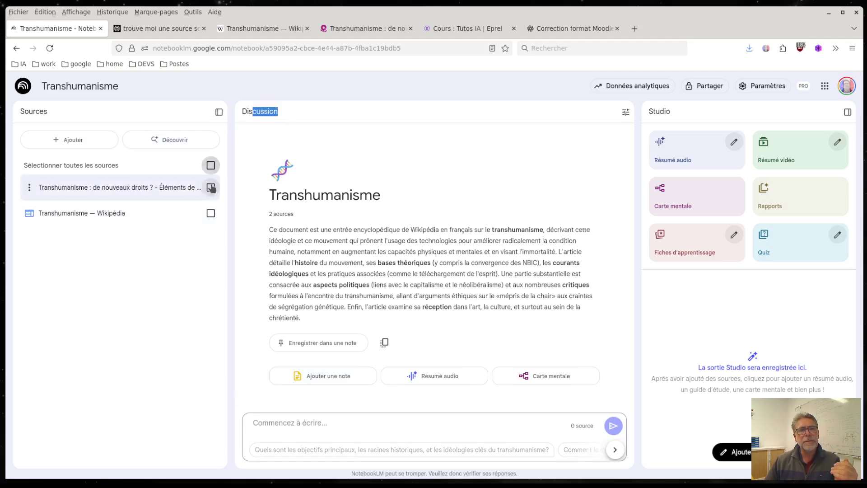
pyautogui.click(211, 187)
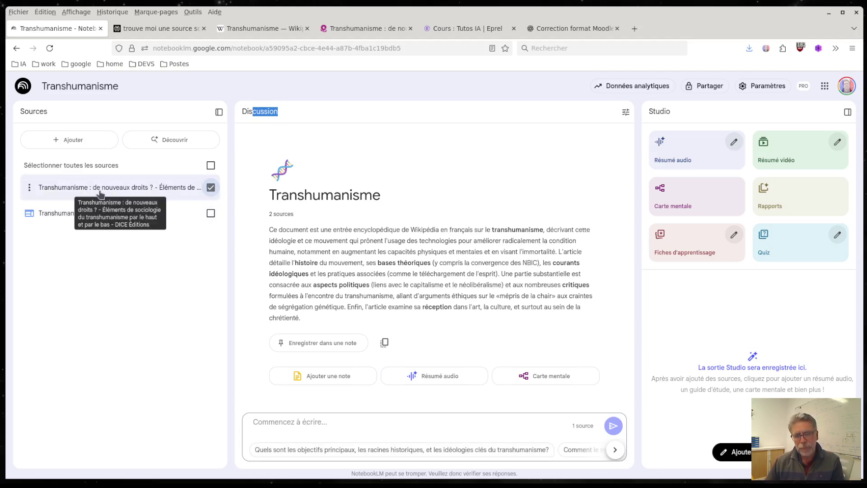
pyautogui.click(211, 166)
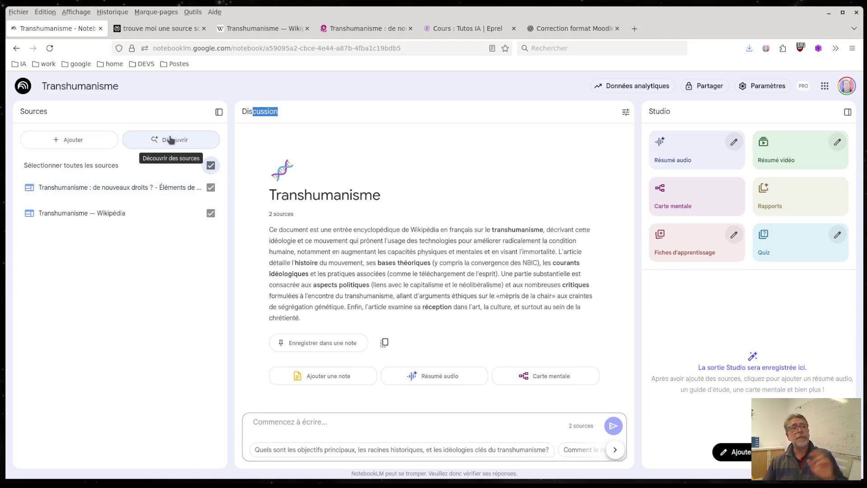
# Collapse the list of sources to enlarge the discussion area, and expand it again.
pyautogui.click(219, 112)
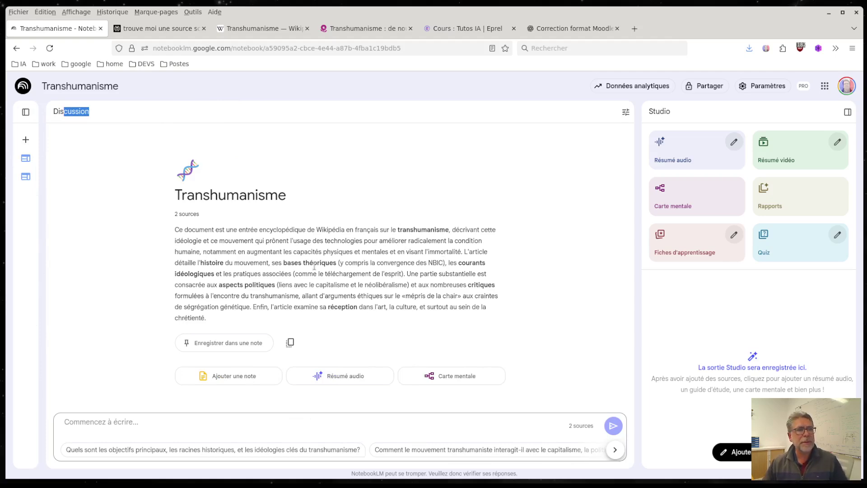
pyautogui.click(25, 112)
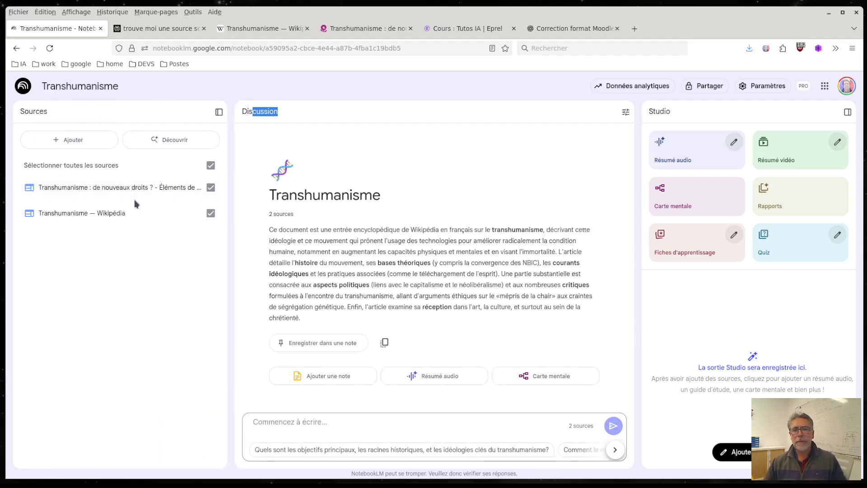
pyautogui.click(416, 166)
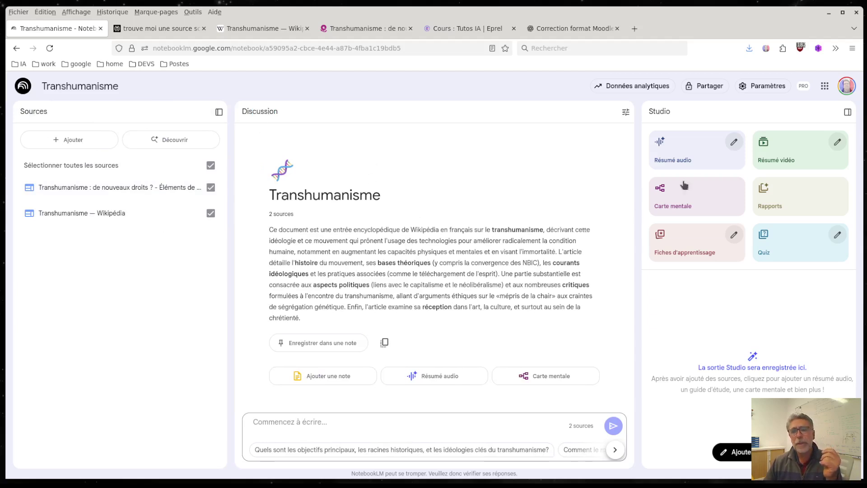